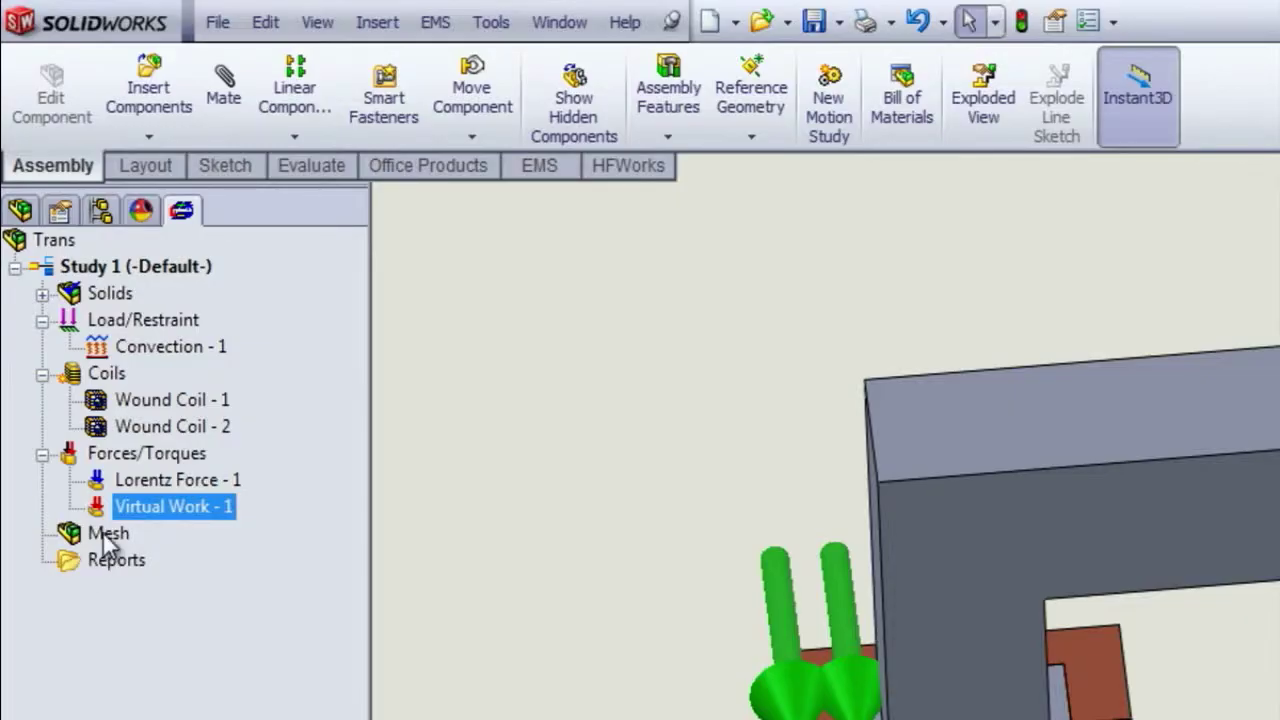
- Bring up the context menu of the Mesh item in Study 1's EMS tree
right_click(102, 531)
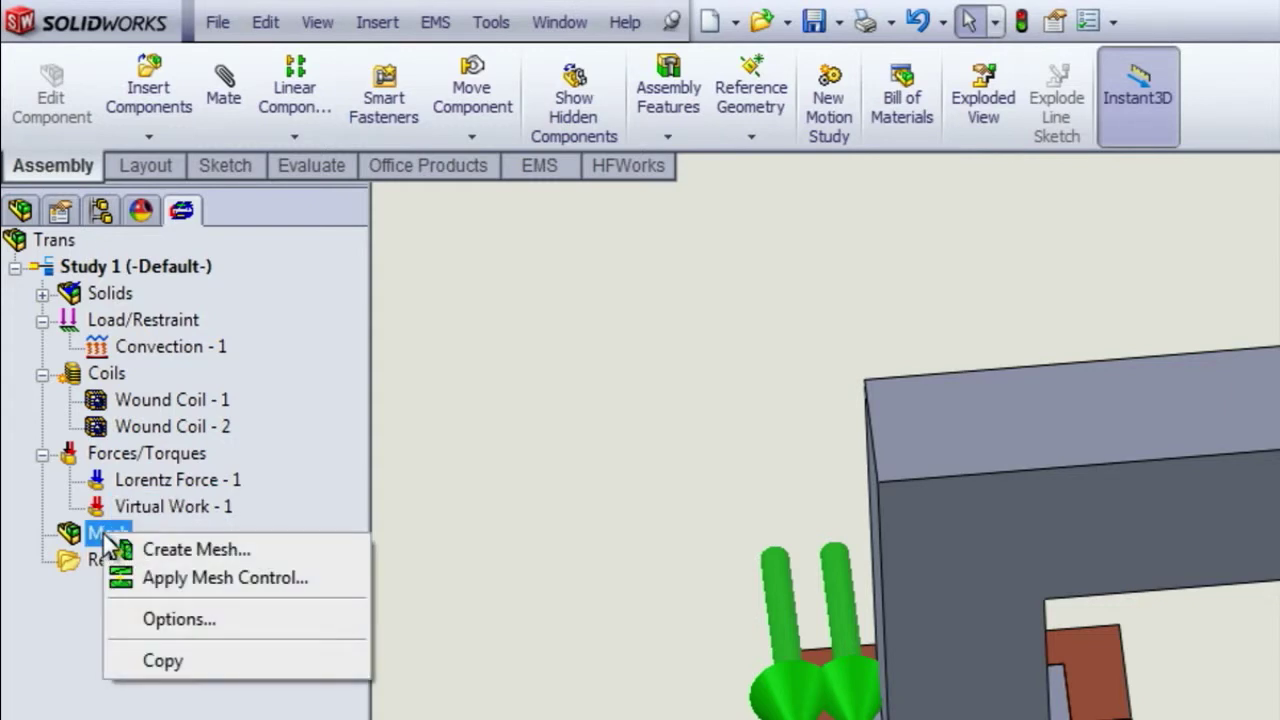
- Create MeshControl - 1 with a 0.10mm element size on InnerAir1 and InnerAir2
left_click(234, 579)
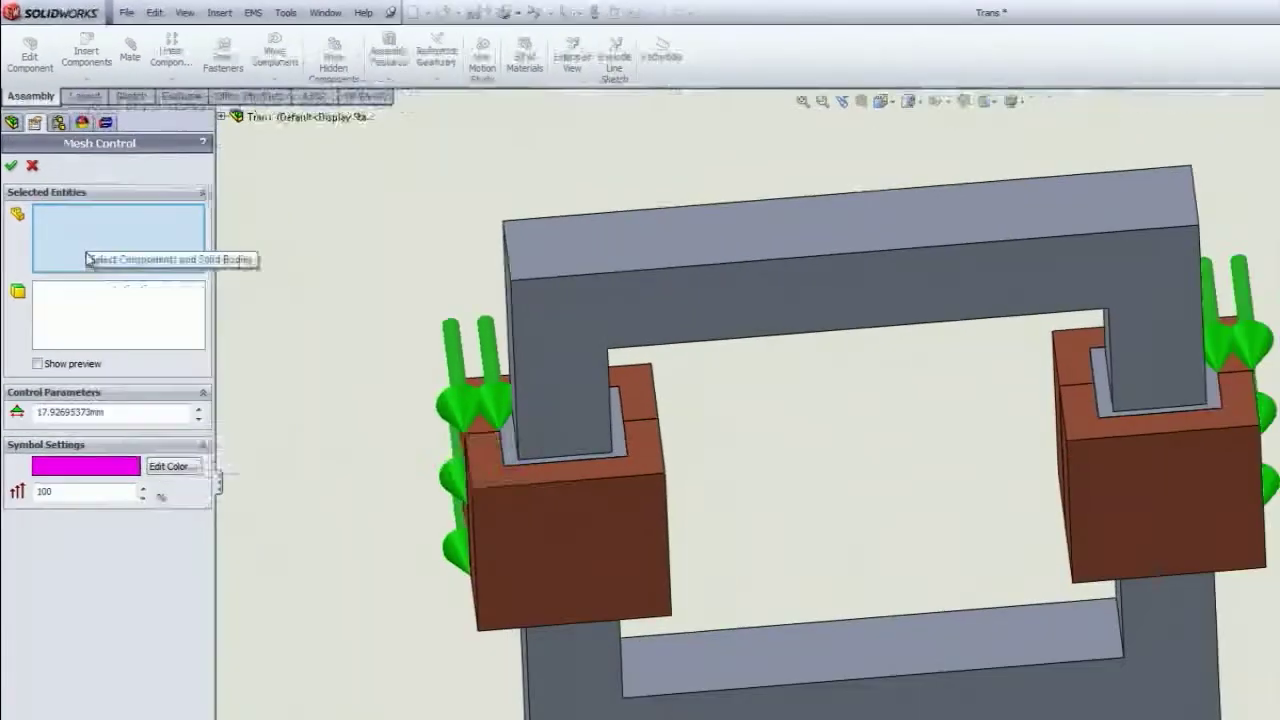
left_click(156, 549)
left_click(76, 195)
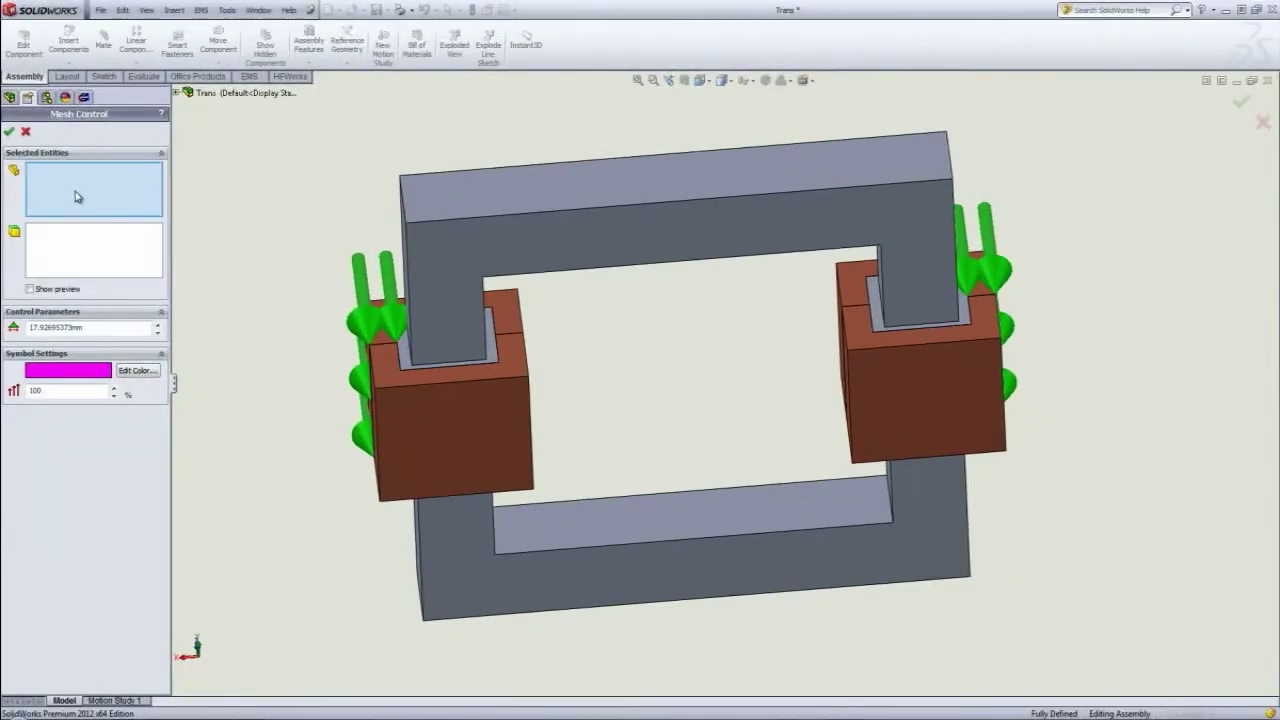
left_click(495, 350)
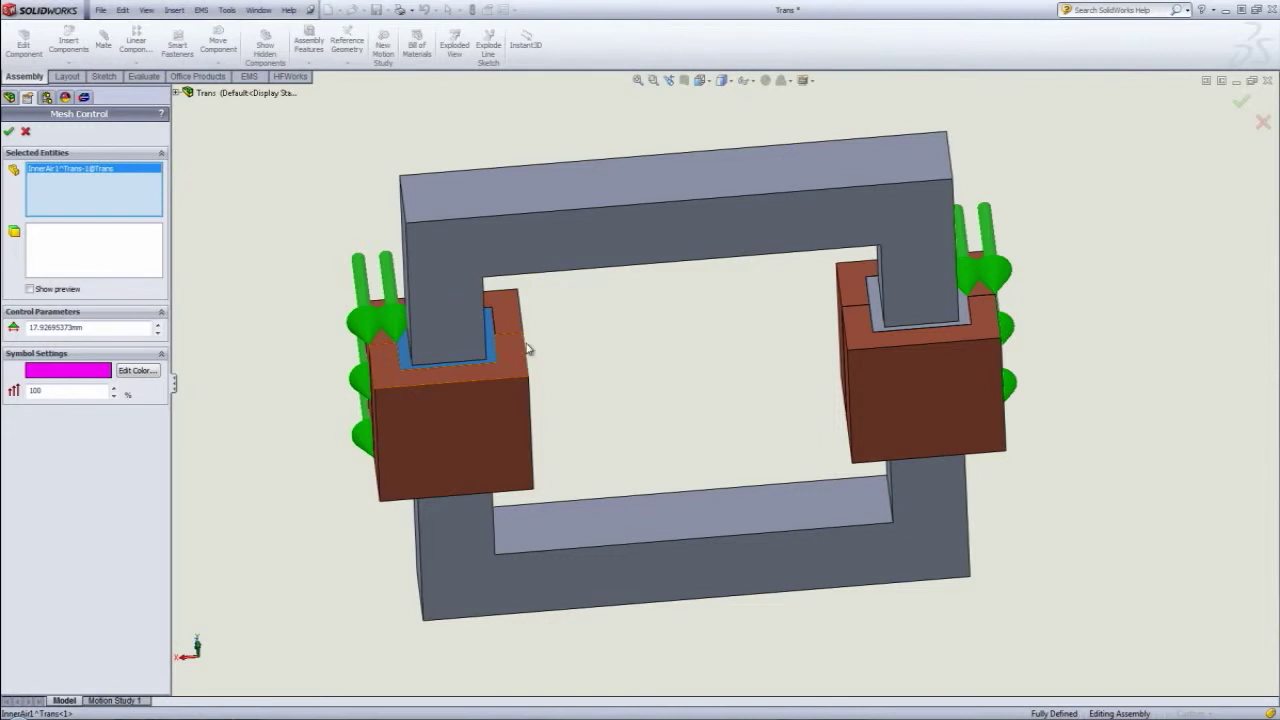
left_click(876, 320)
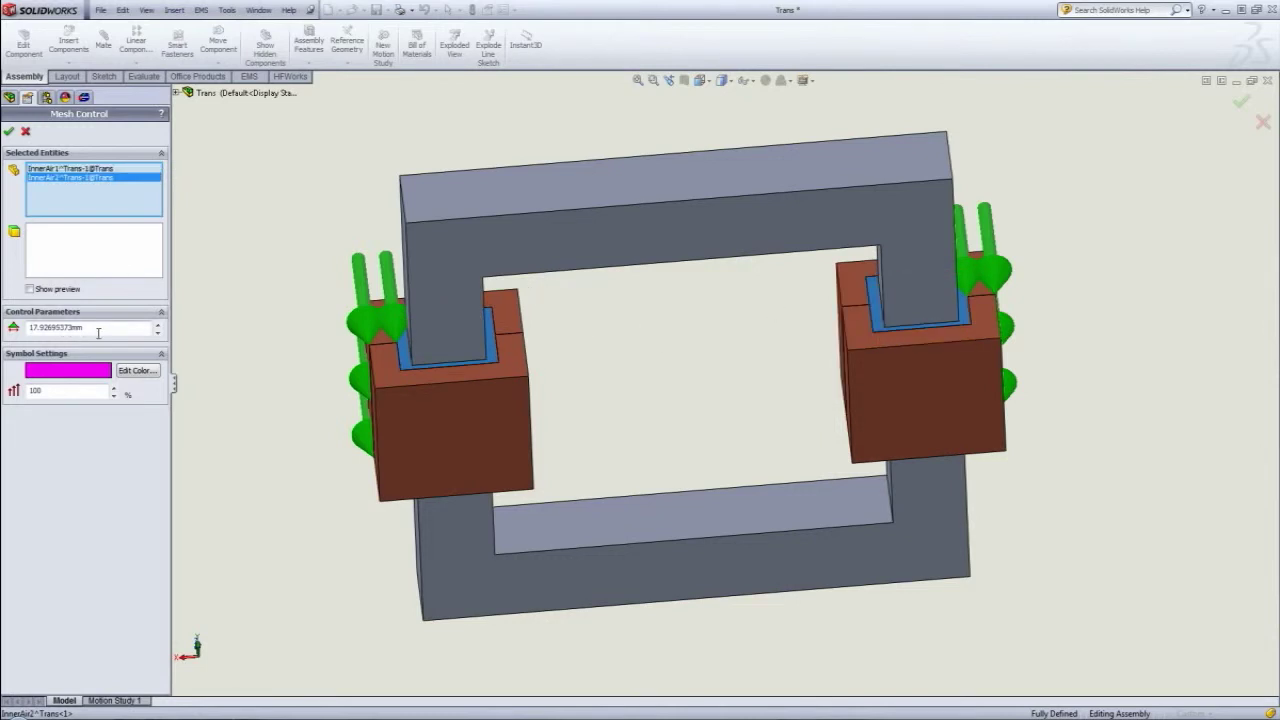
left_click_drag(97, 330, 5, 316)
type("0.10mm")
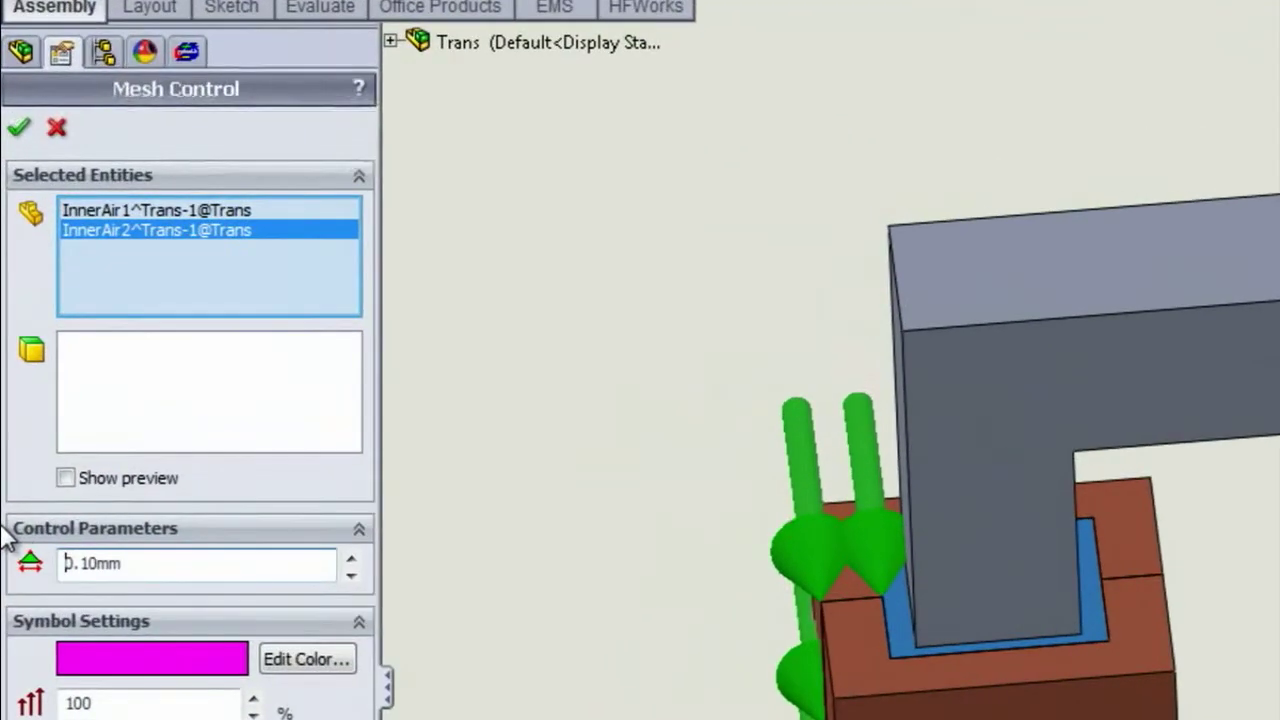
left_click(19, 127)
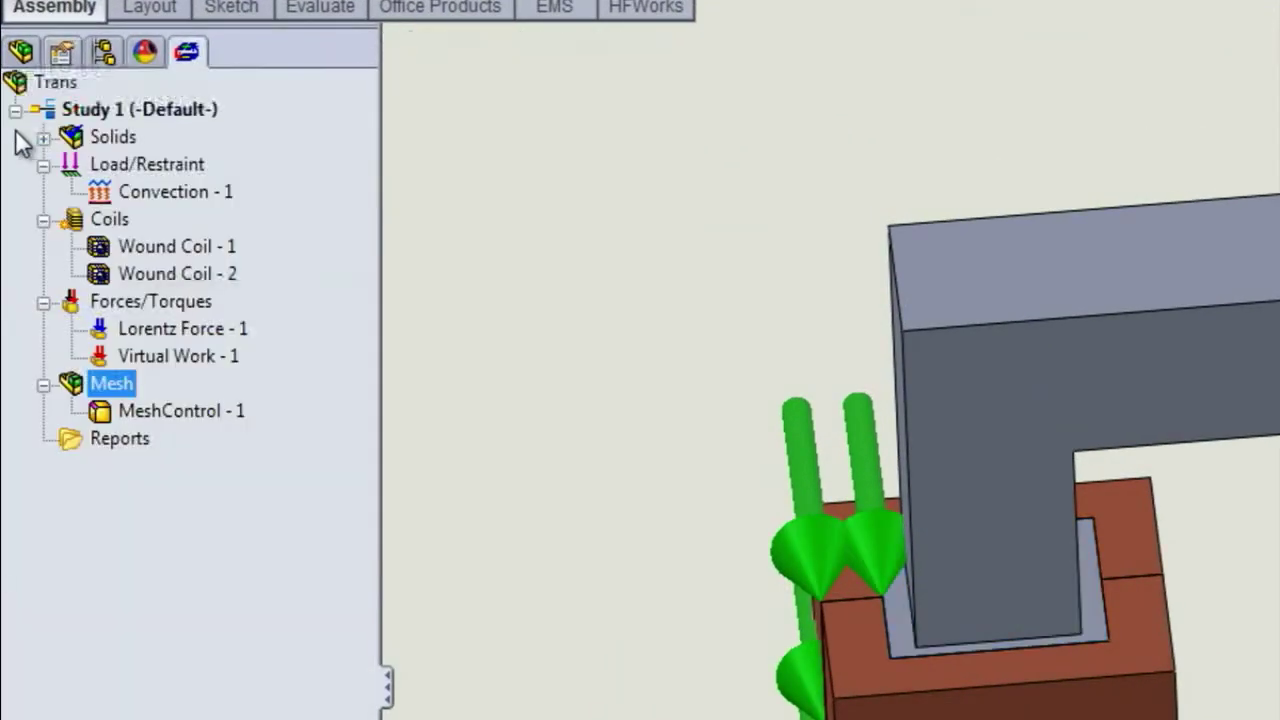
- Open the global Create Mesh settings, try 25 elements per diagonal, then return to 24
right_click(110, 387)
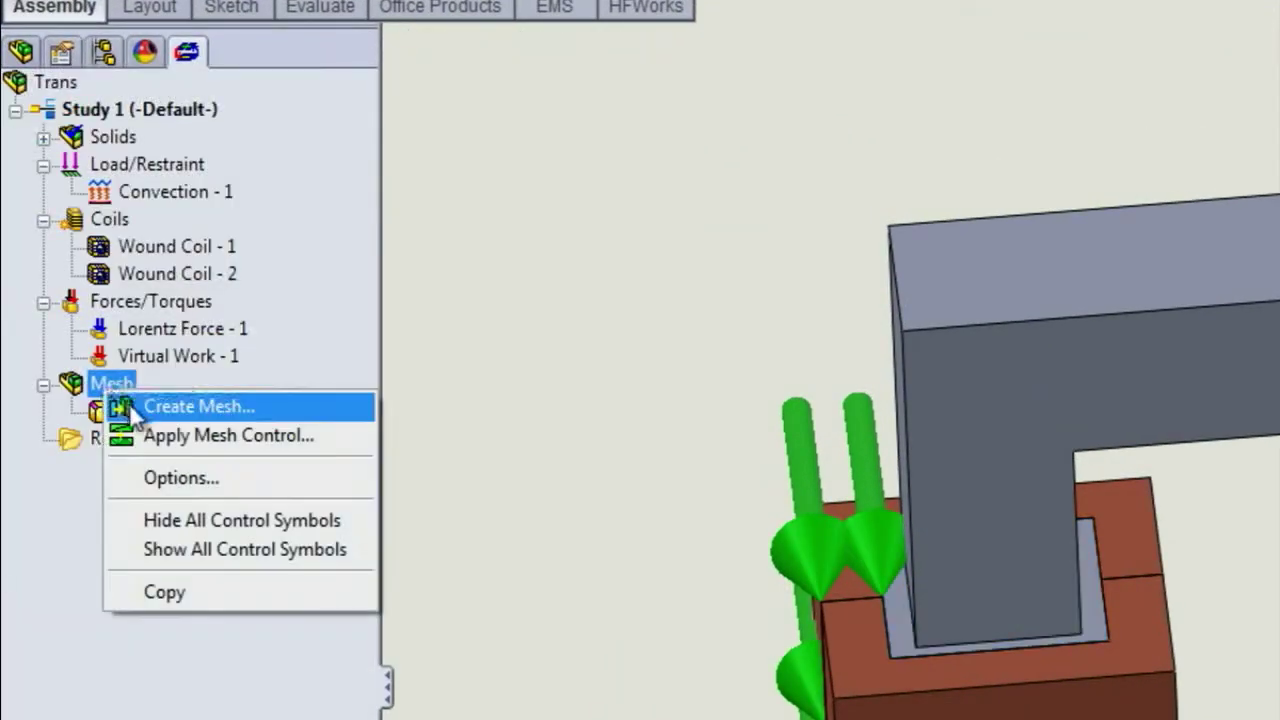
left_click(132, 408)
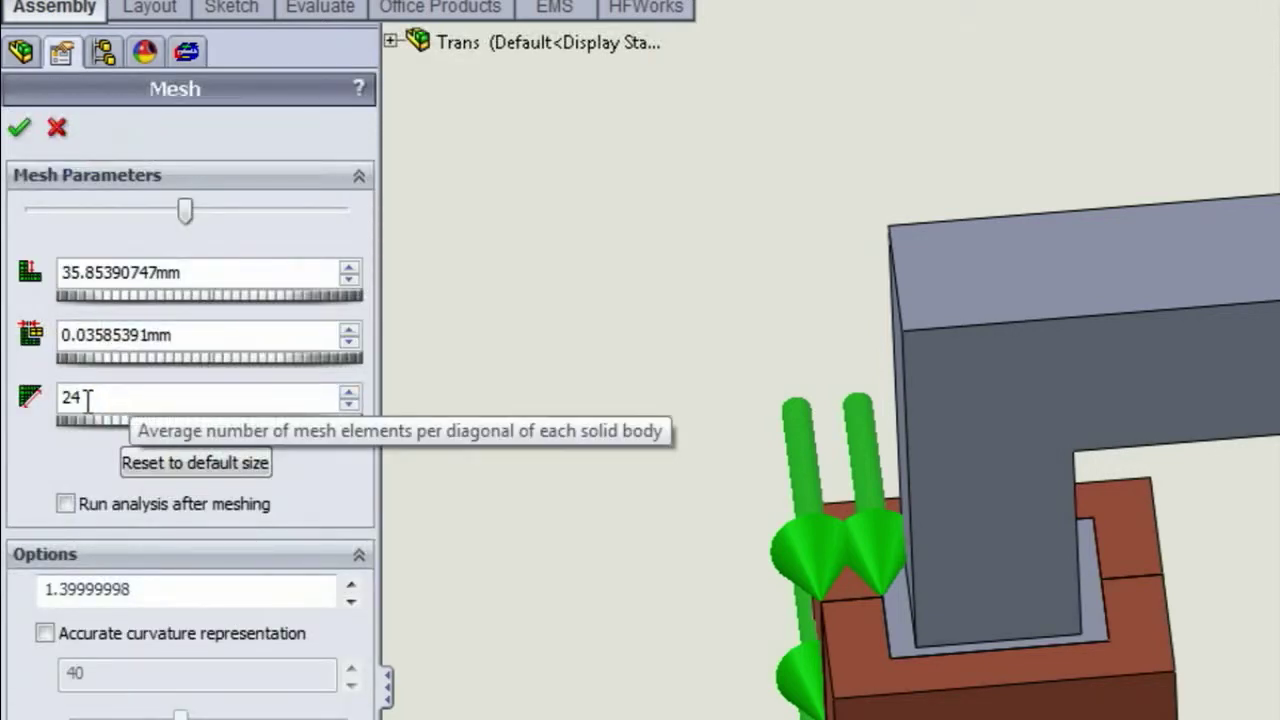
left_click_drag(177, 401, 10, 395)
type("25")
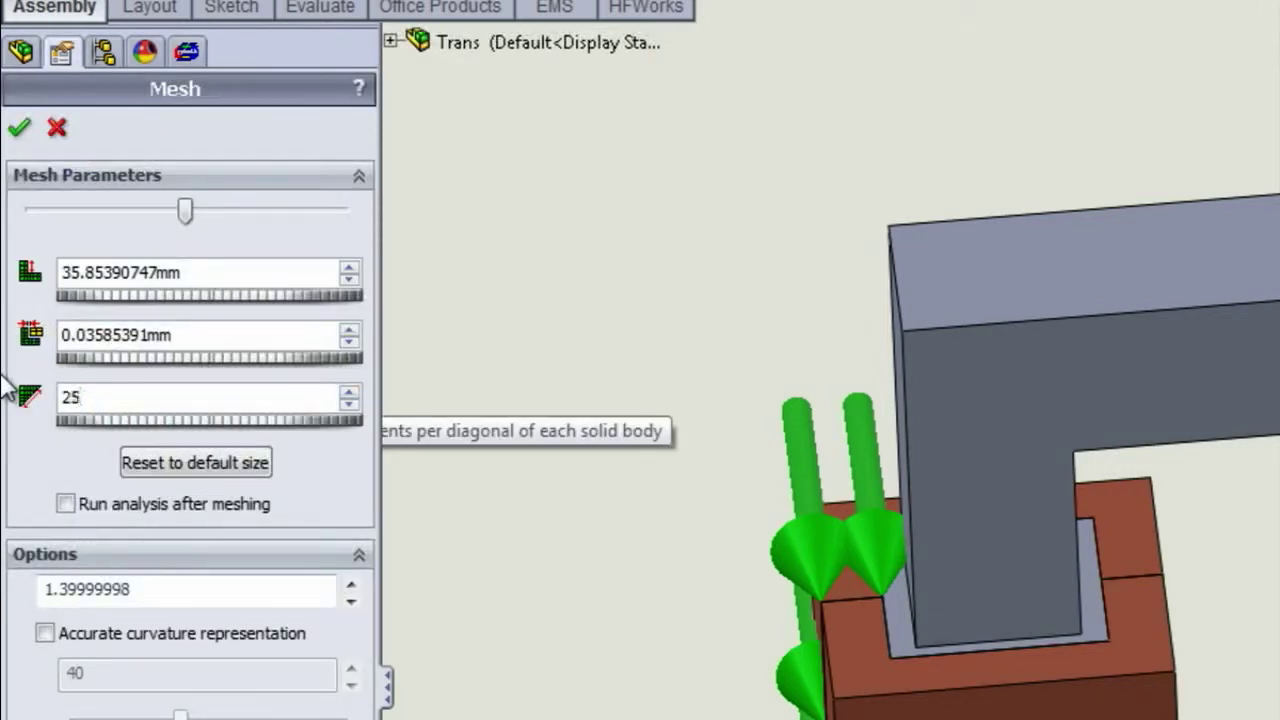
key("Return")
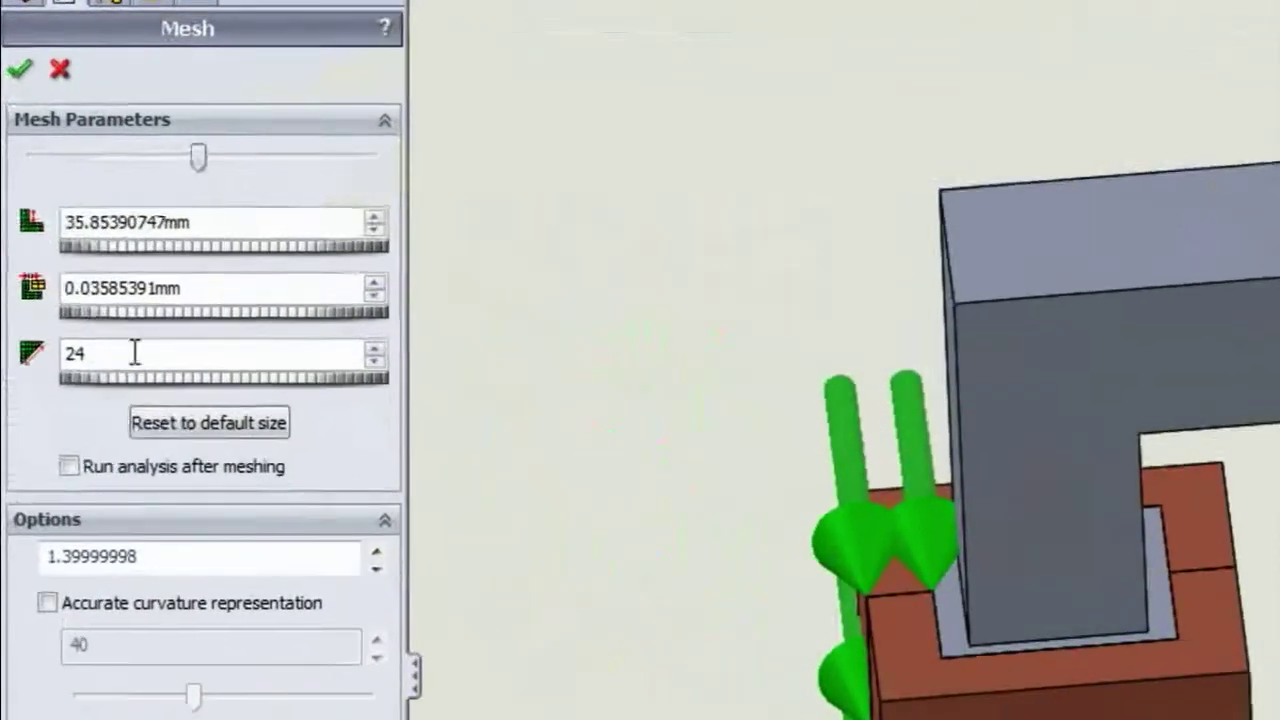
left_click(135, 353)
left_click(177, 288)
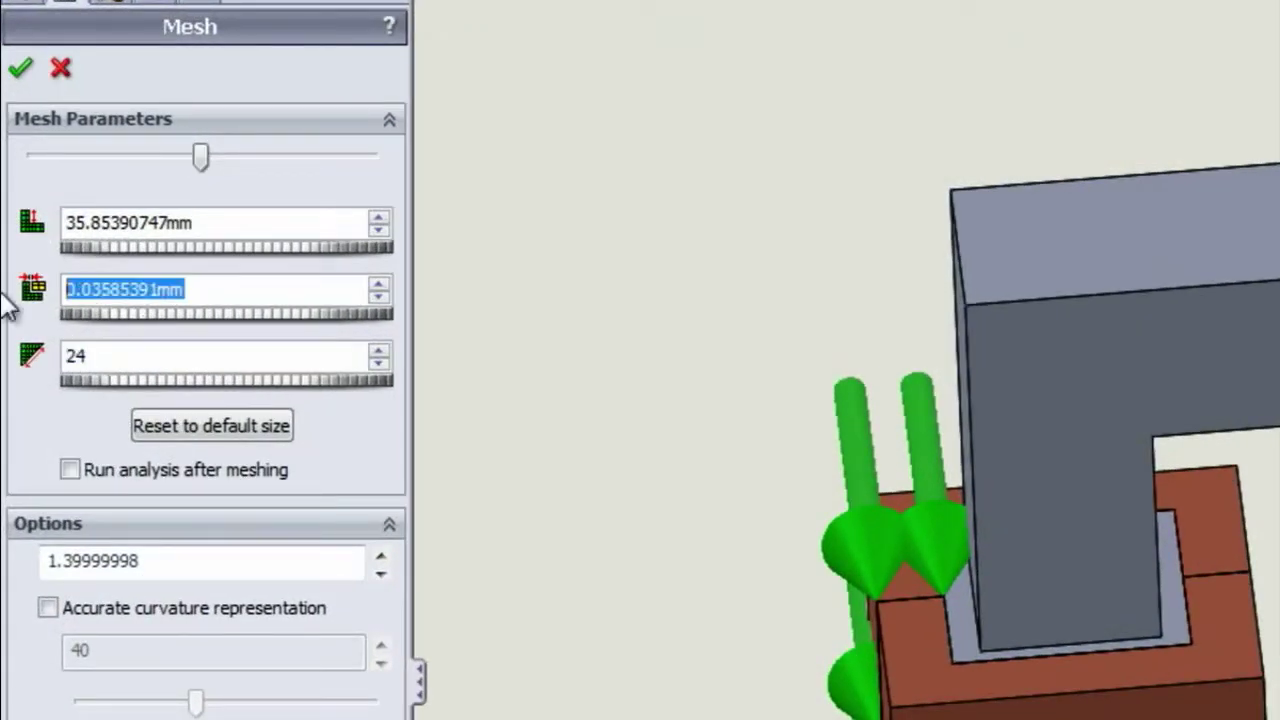
left_click(236, 232)
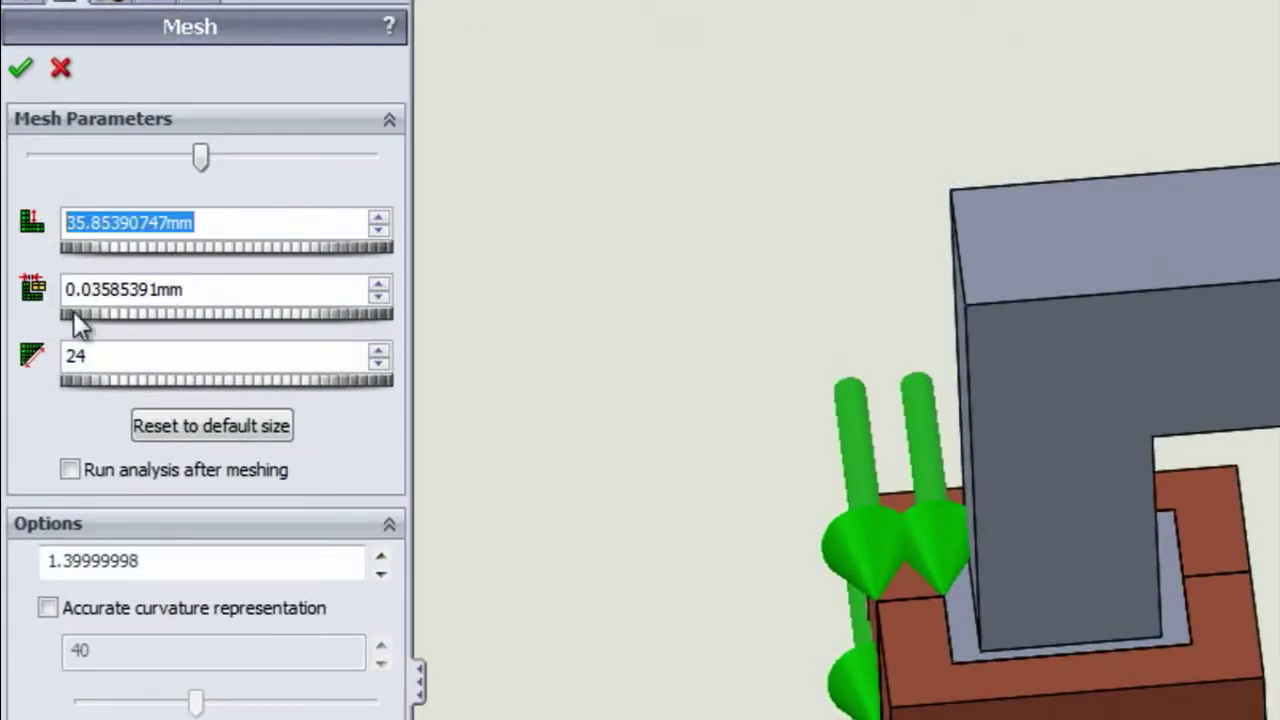
left_click(101, 362)
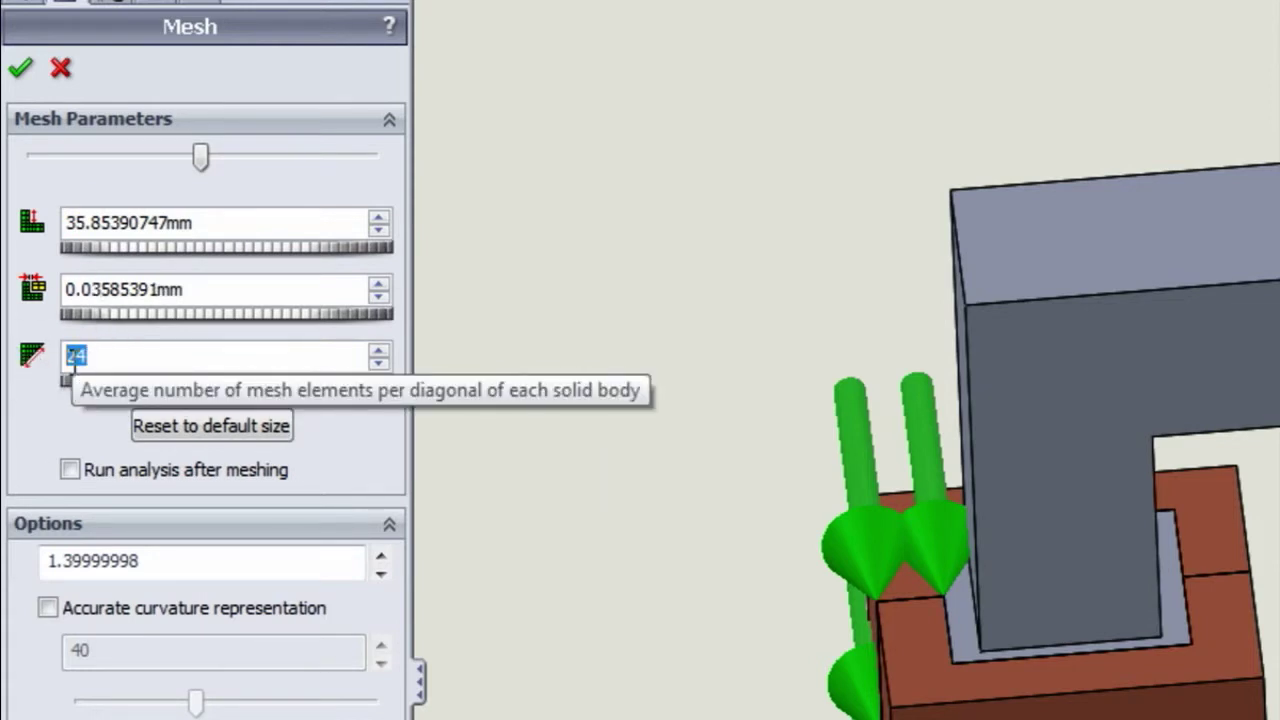
left_click(219, 282)
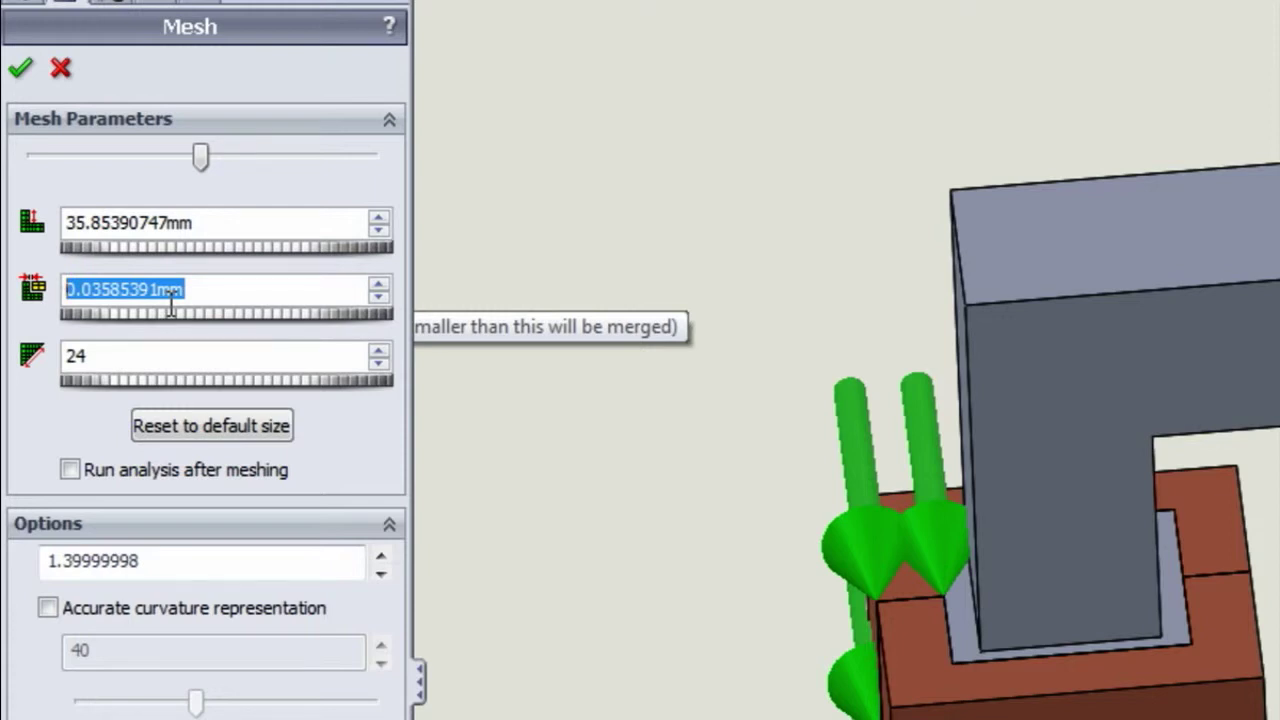
key("shift+Tab")
- Check the global element size and elements-per-diagonal values, then create the mesh with these defaults
left_click(228, 225)
key("shift+Left")
key("shift+Left")
key("shift+Left")
key("shift+Left")
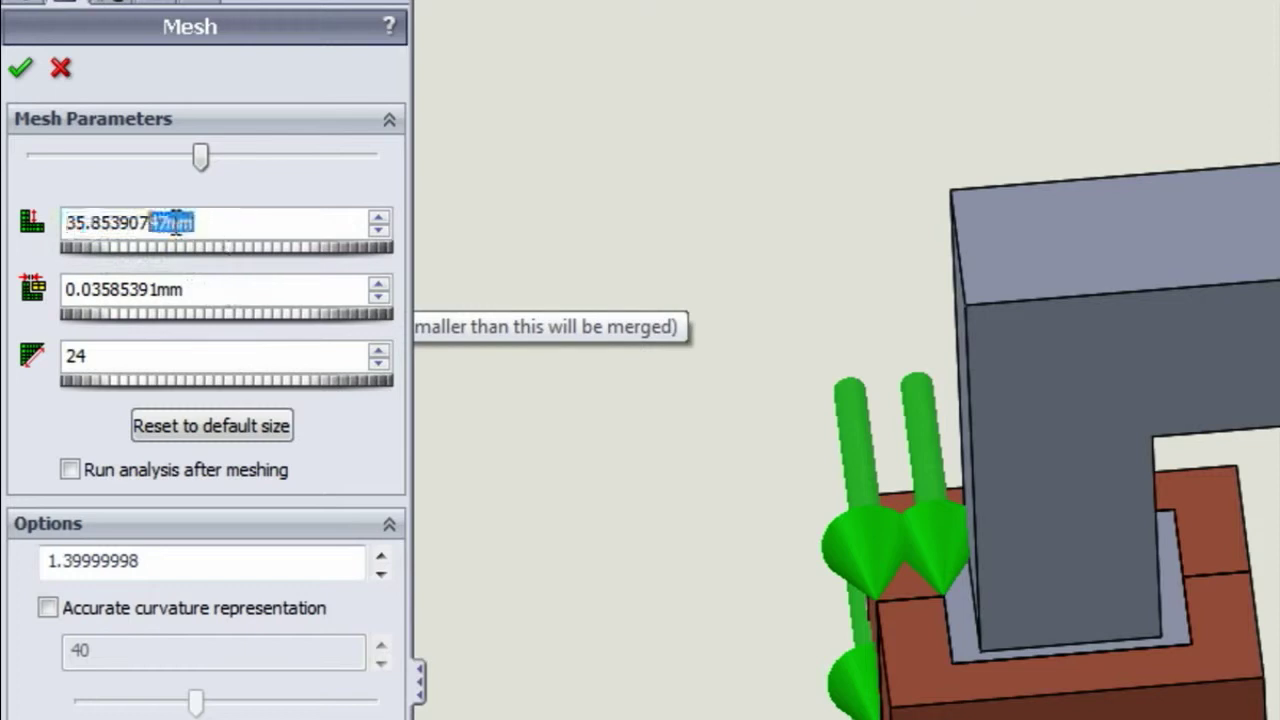
left_click_drag(178, 222, 6, 223)
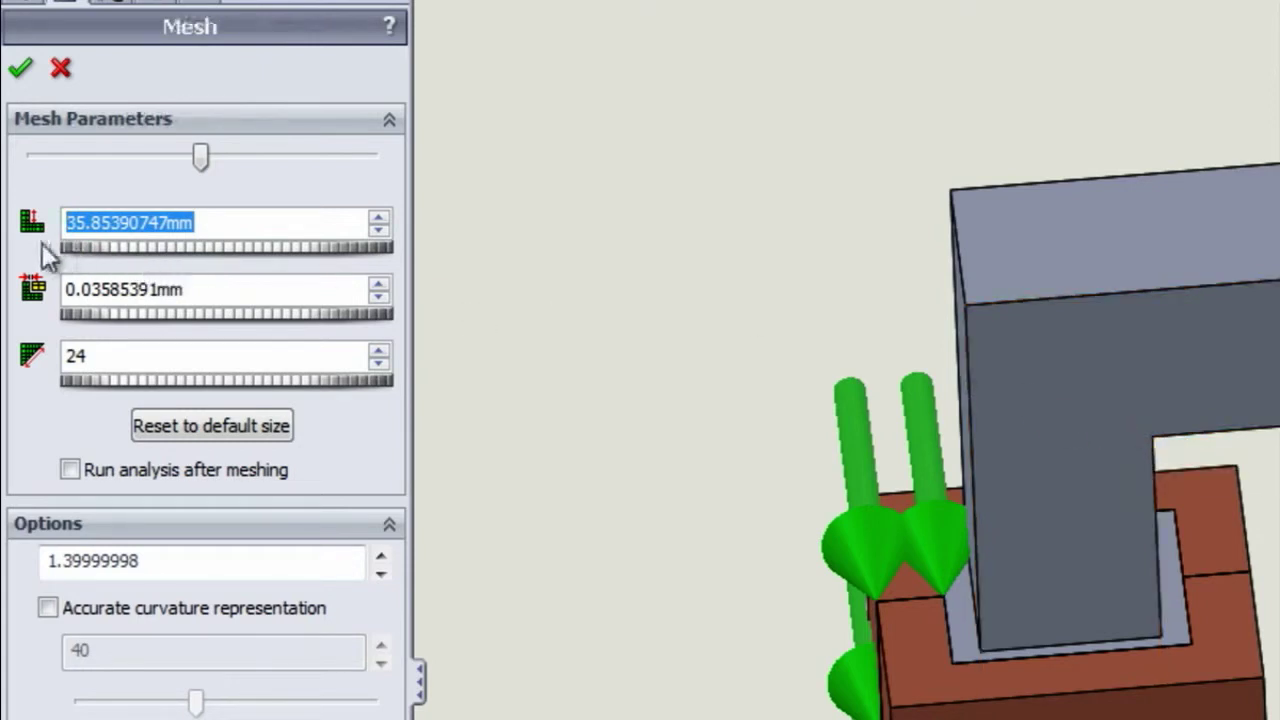
left_click(88, 356)
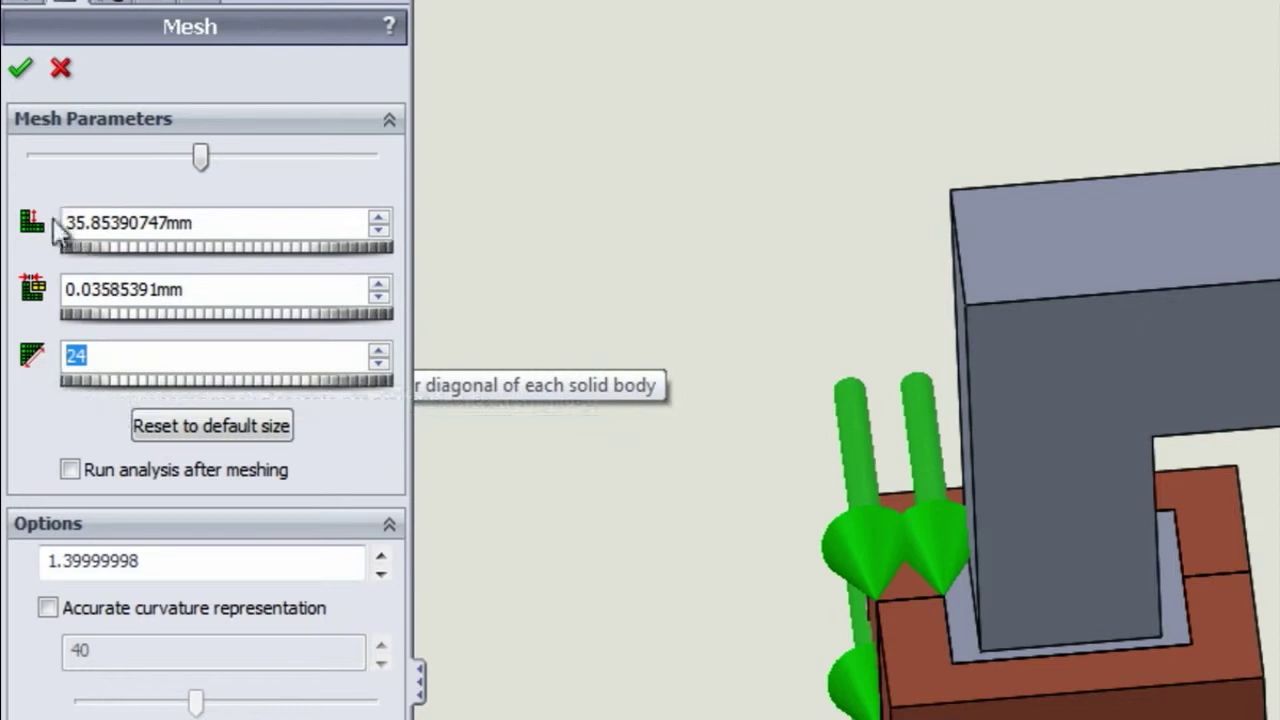
left_click_drag(65, 222, 204, 229)
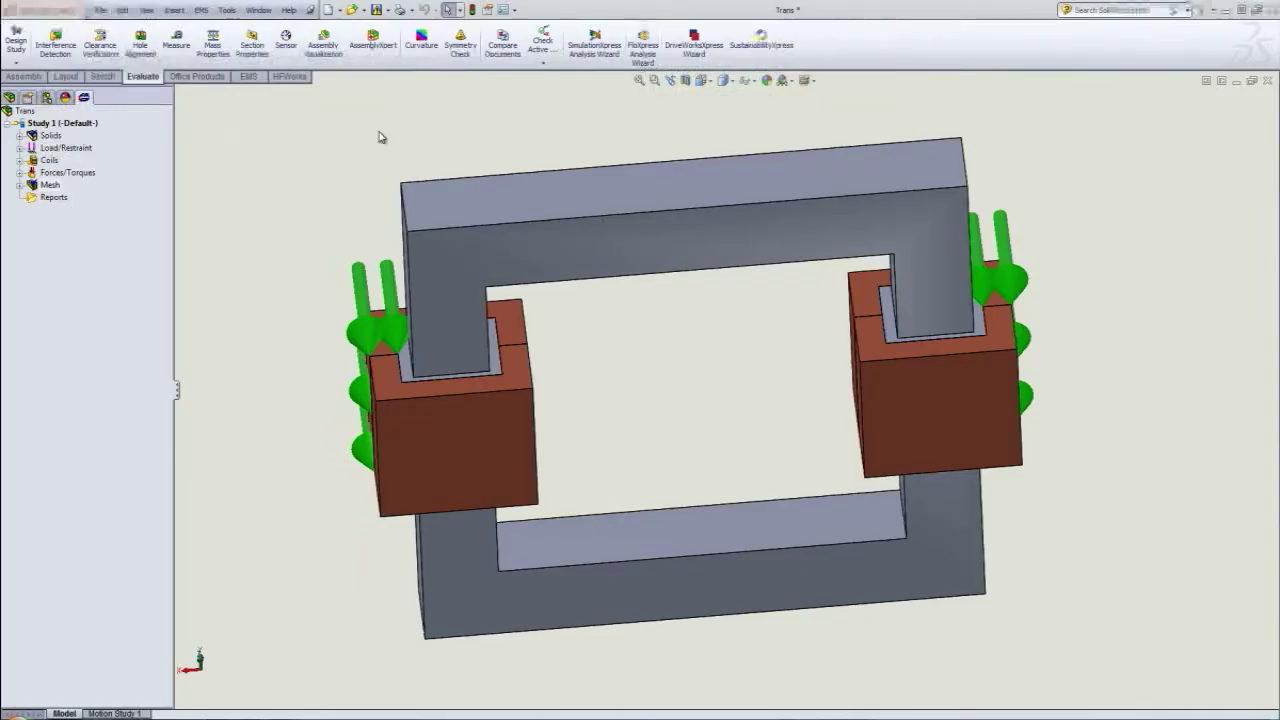
right_click(49, 185)
- Show the mesh on the transformer and tilt the view to inspect the finer air-gap elements
left_click(76, 226)
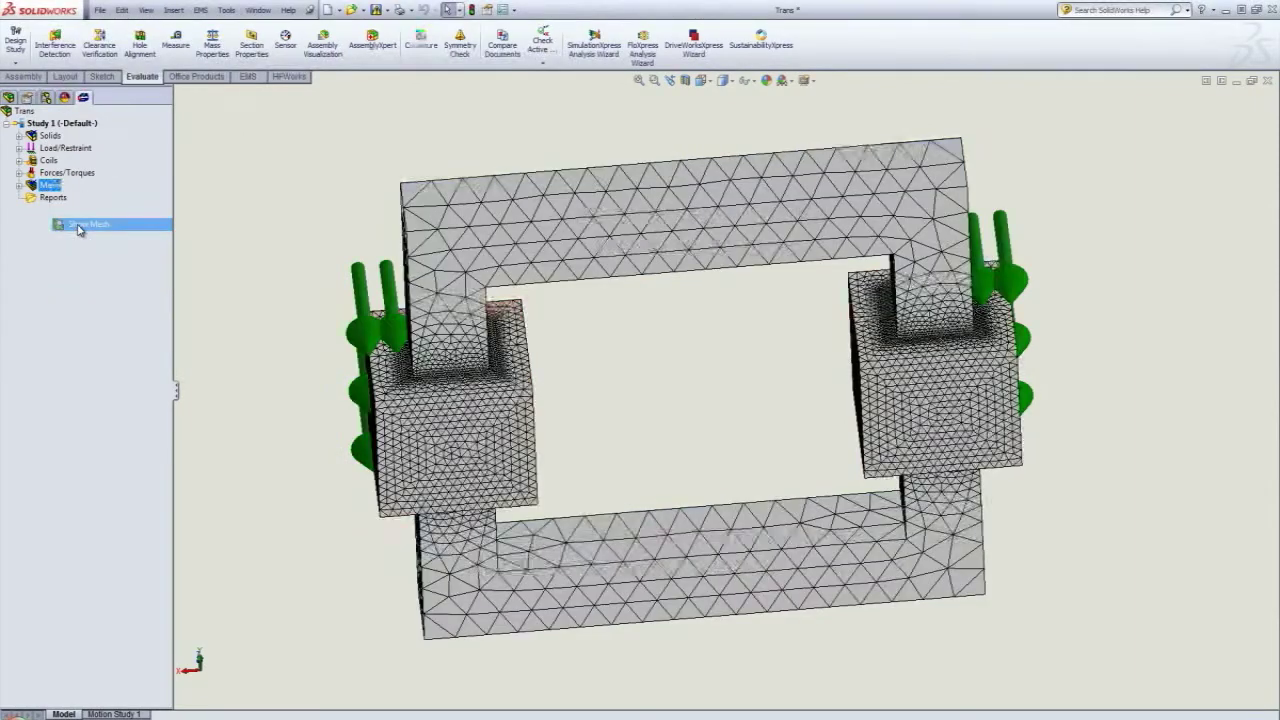
middle_click_drag(531, 303, 515, 405)
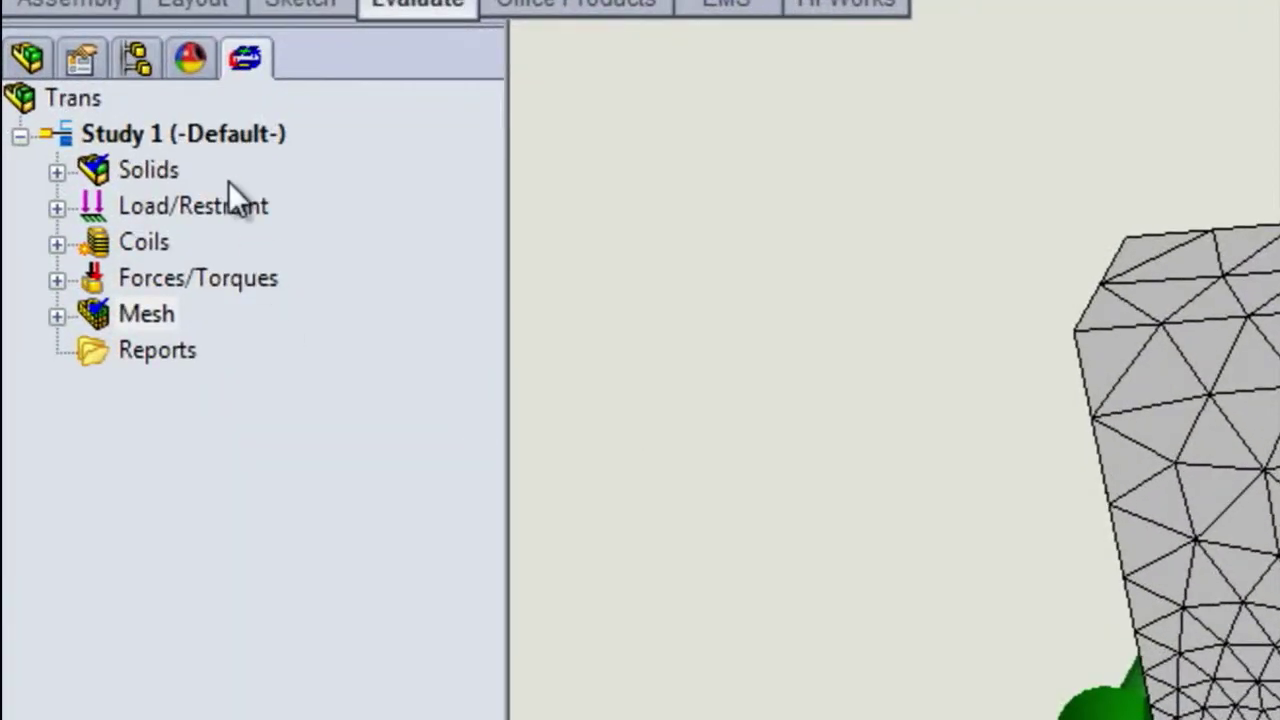
right_click(140, 316)
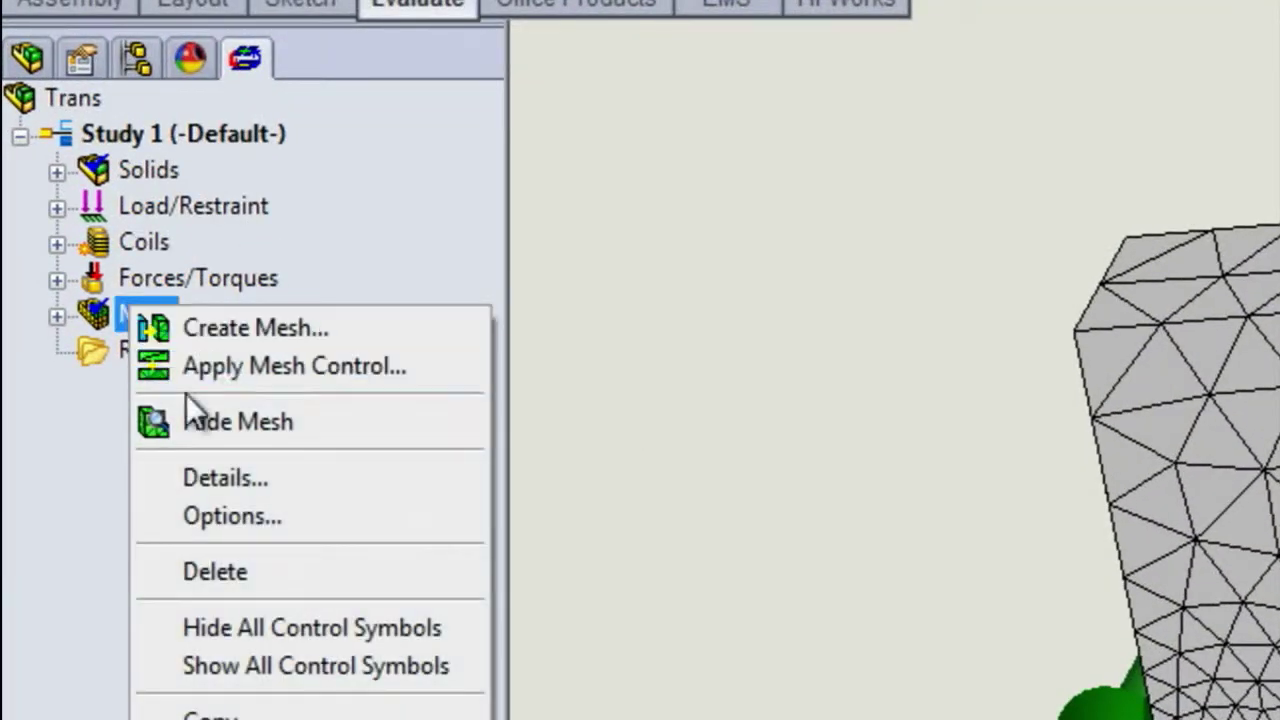
- Hide the mesh, then run Study 1
left_click(197, 424)
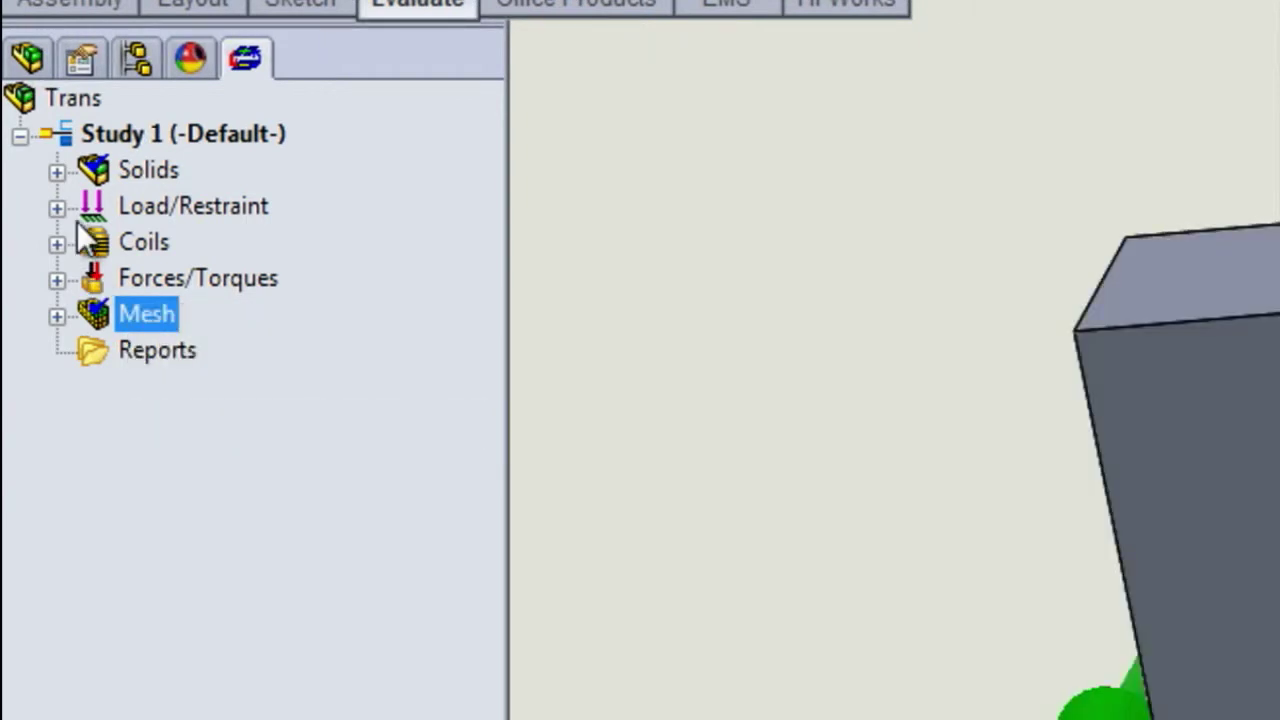
right_click(104, 131)
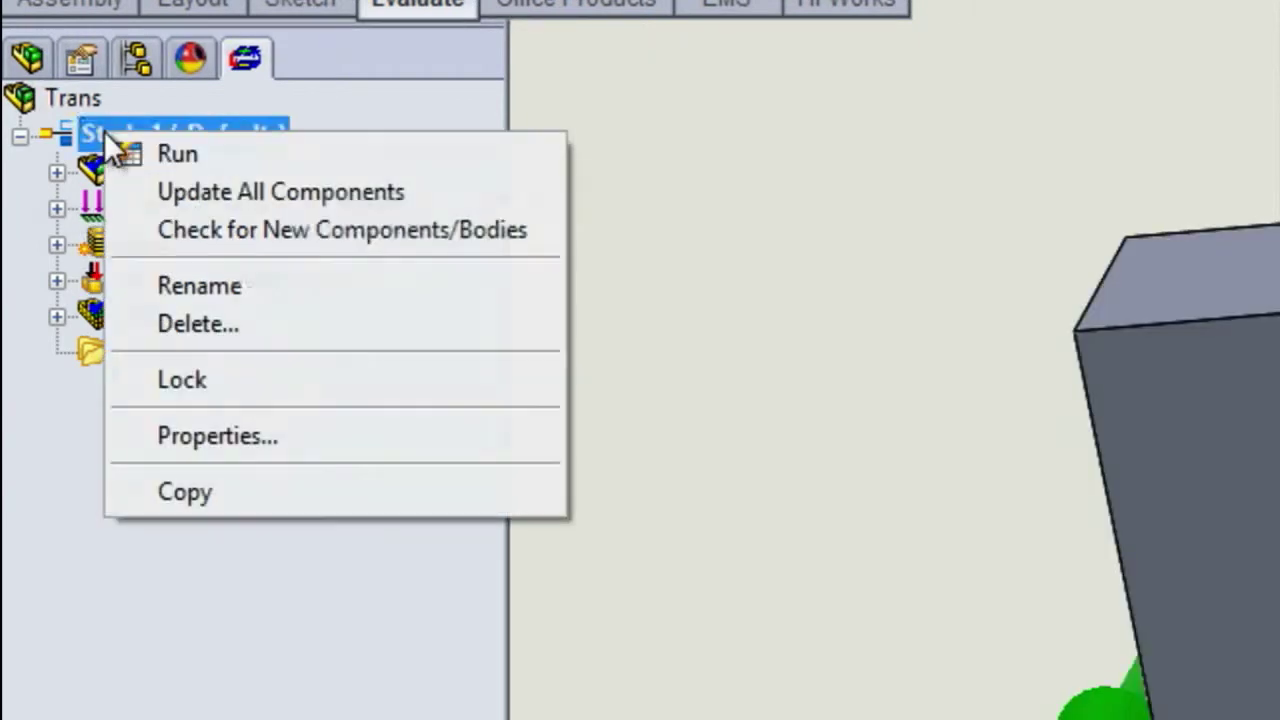
left_click(226, 154)
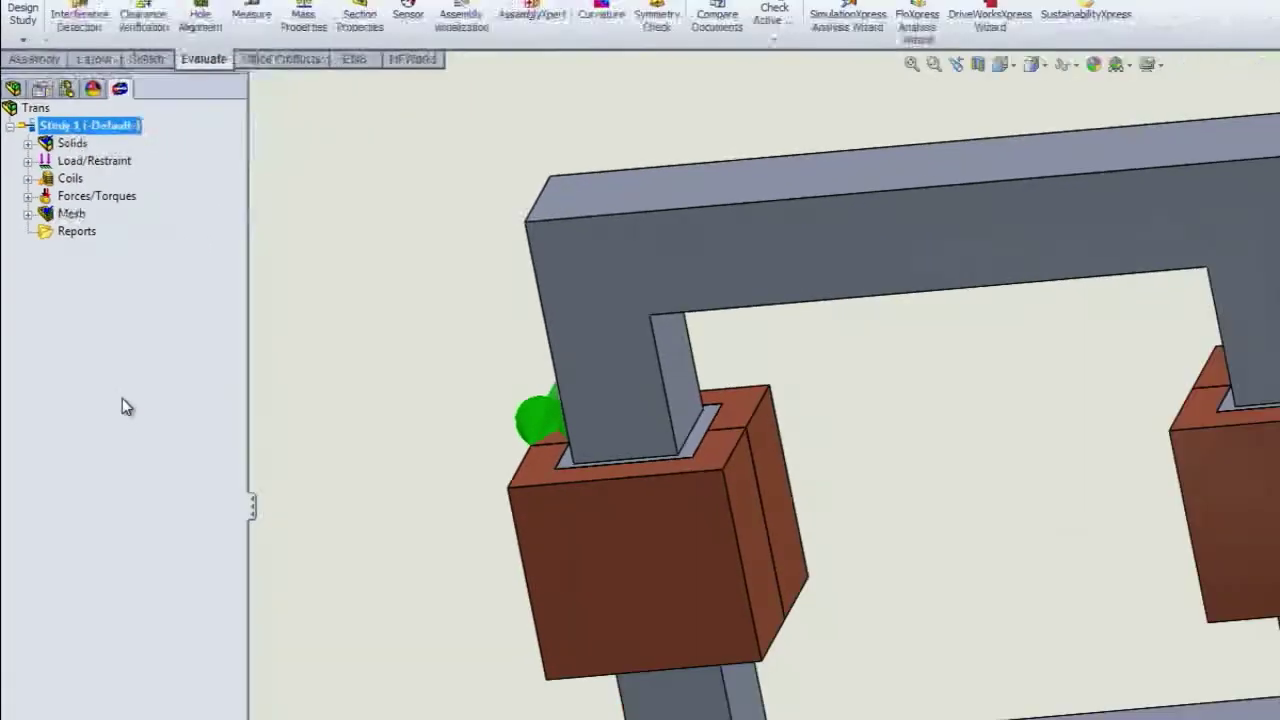